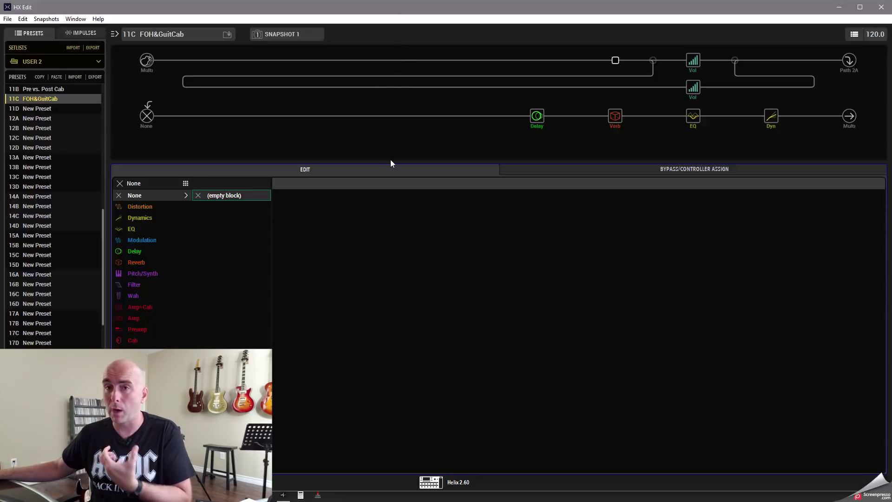
{"action": "left_click_drag", "start_coordinate": [378, 91], "coordinate": [480, 126]}
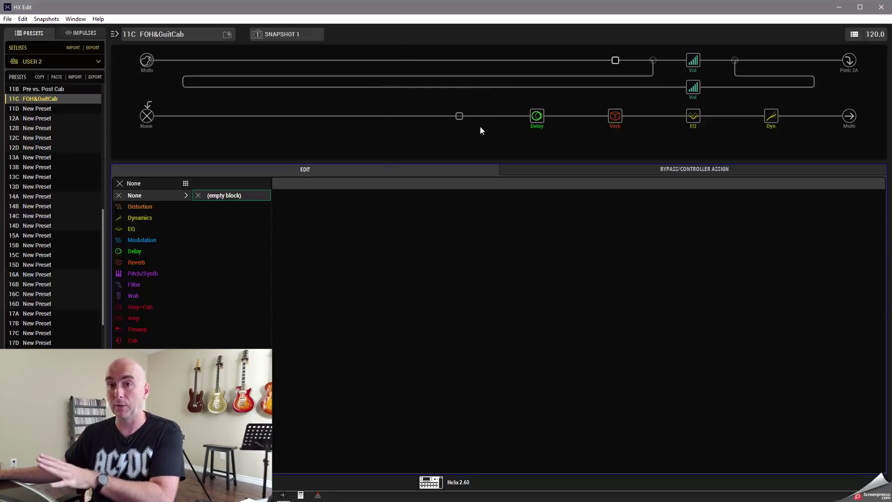
{"action": "left_click", "coordinate": [543, 129]}
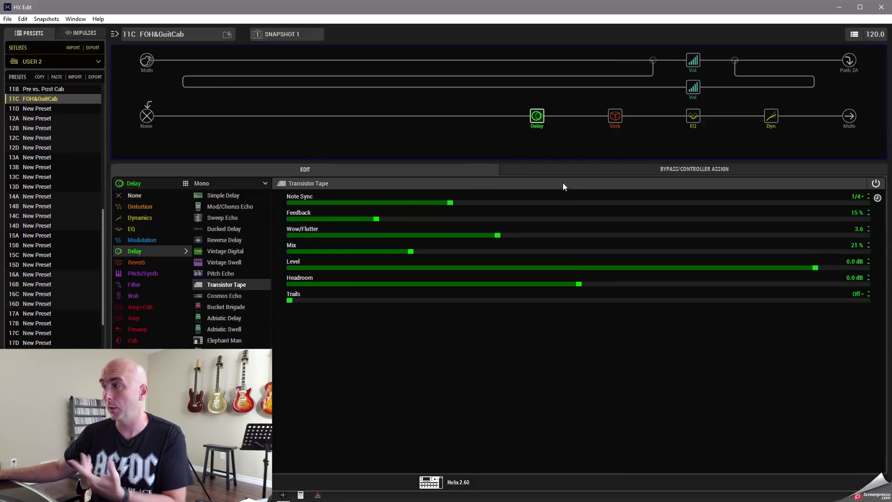
{"action": "left_click", "coordinate": [609, 118]}
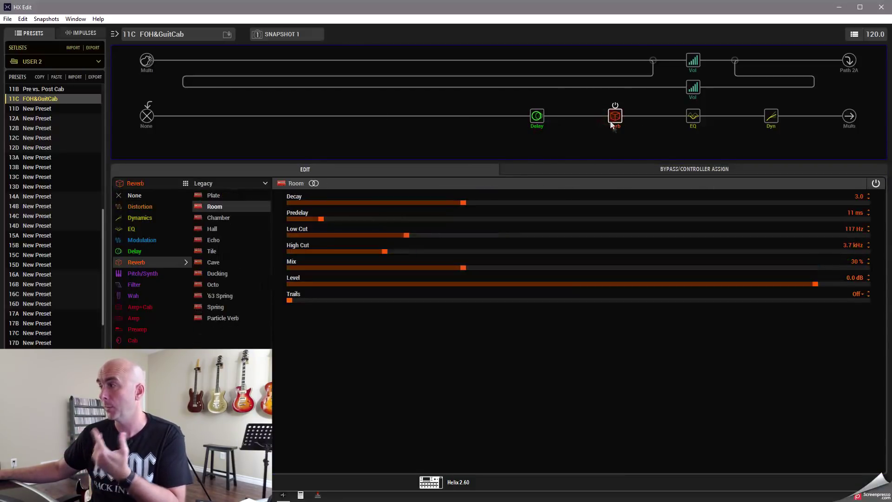
{"action": "left_click", "coordinate": [537, 122]}
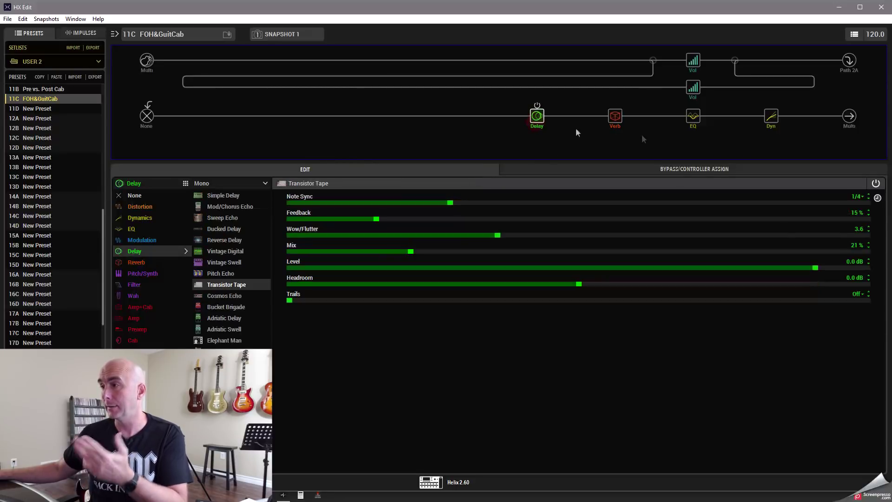
{"action": "left_click", "coordinate": [696, 123]}
{"action": "left_click", "coordinate": [771, 121]}
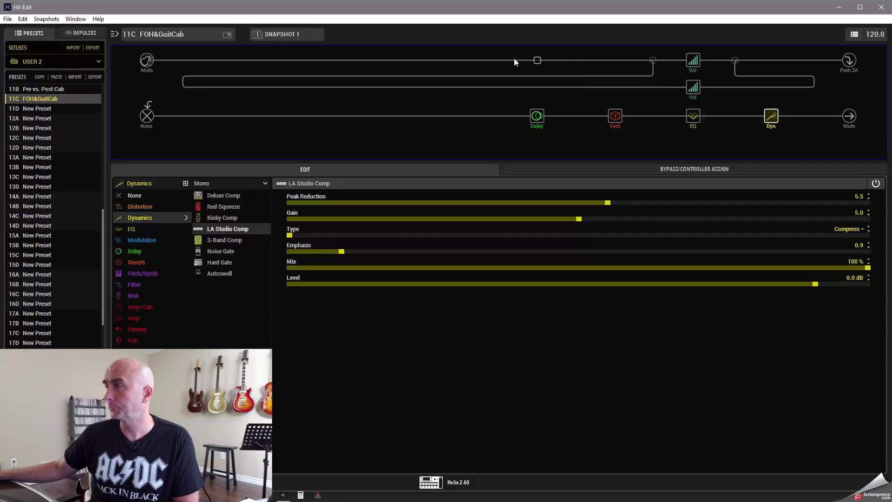
Load a Placater Dirty amp into an empty slot on the upper path.
{"action": "left_click", "coordinate": [541, 62]}
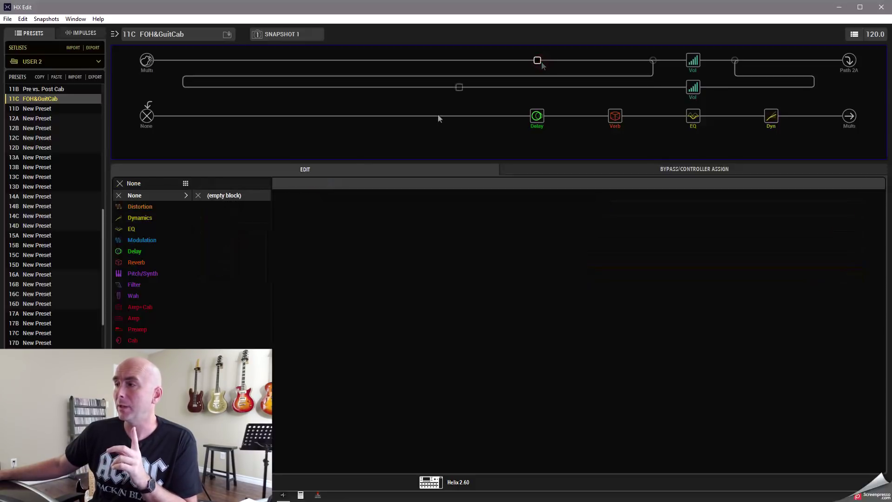
{"action": "left_click", "coordinate": [137, 319]}
{"action": "scroll", "coordinate": [239, 308], "scroll_direction": "down", "scroll_amount": 10}
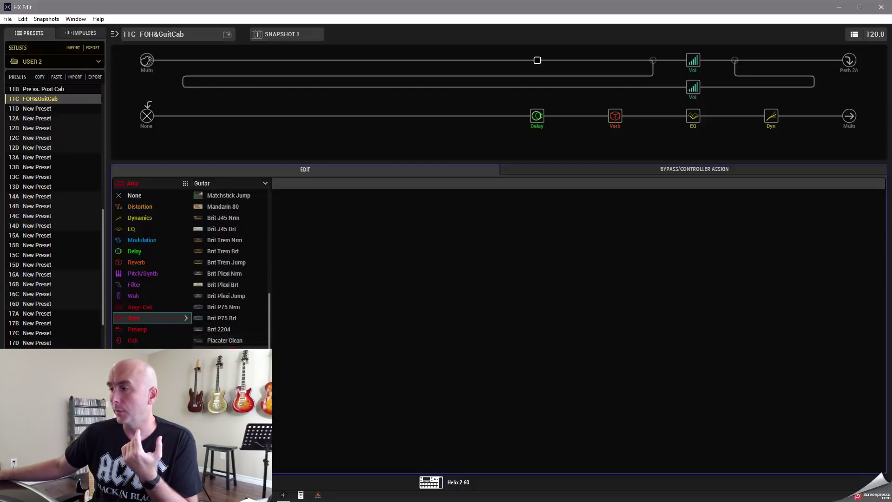
{"action": "left_click", "coordinate": [223, 346]}
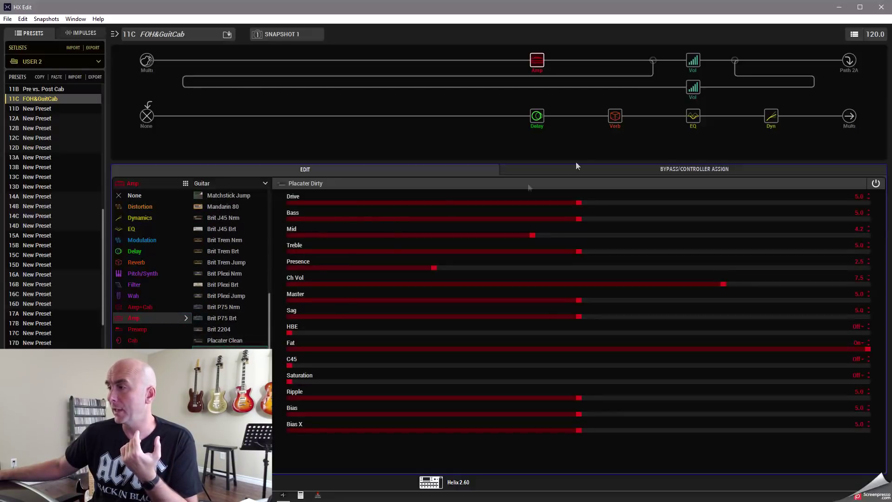
Add a Single 4x12 Greenback 25 cab in the slot right after the amp.
{"action": "left_click", "coordinate": [615, 60]}
{"action": "left_click", "coordinate": [149, 341]}
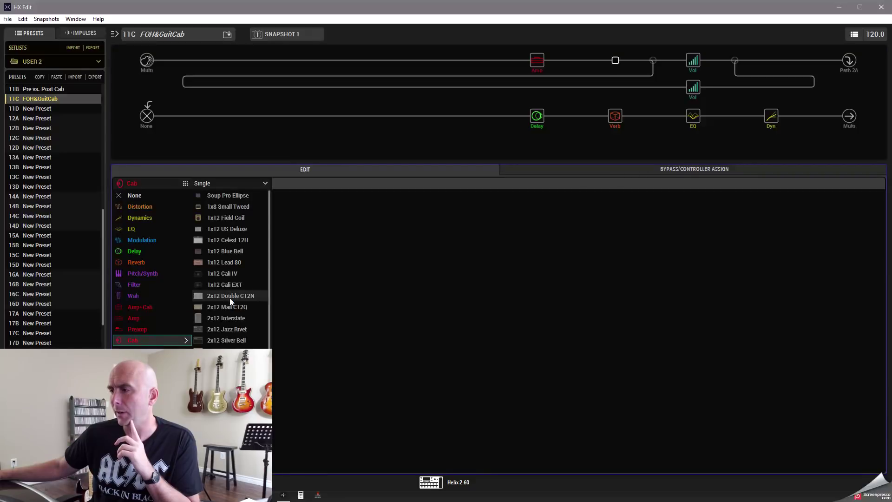
{"action": "scroll", "coordinate": [230, 297], "scroll_direction": "down", "scroll_amount": 3}
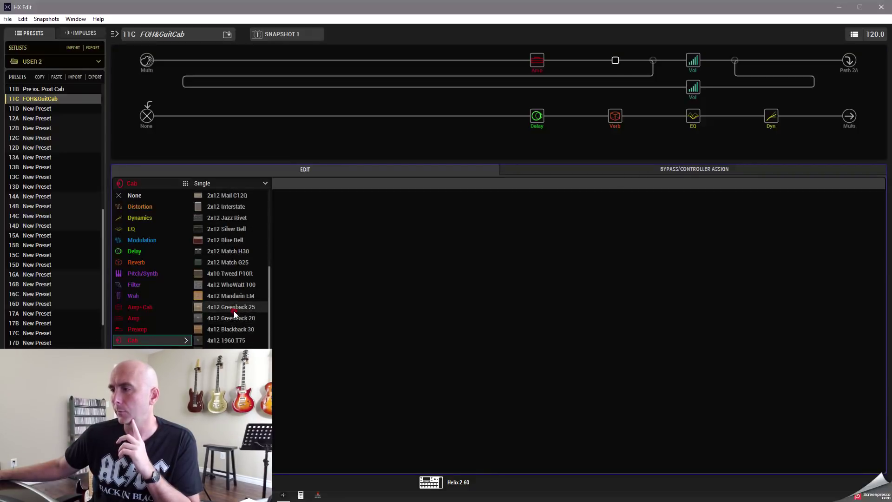
{"action": "left_click", "coordinate": [232, 307]}
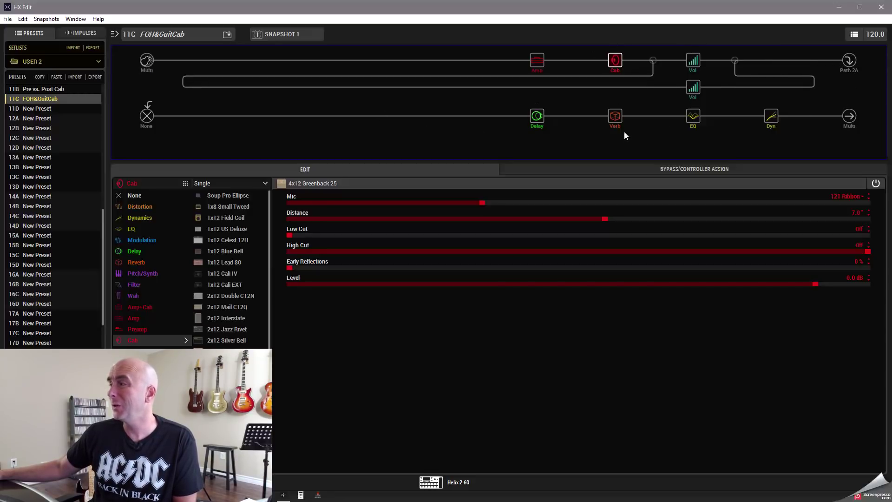
{"action": "left_click", "coordinate": [849, 116]}
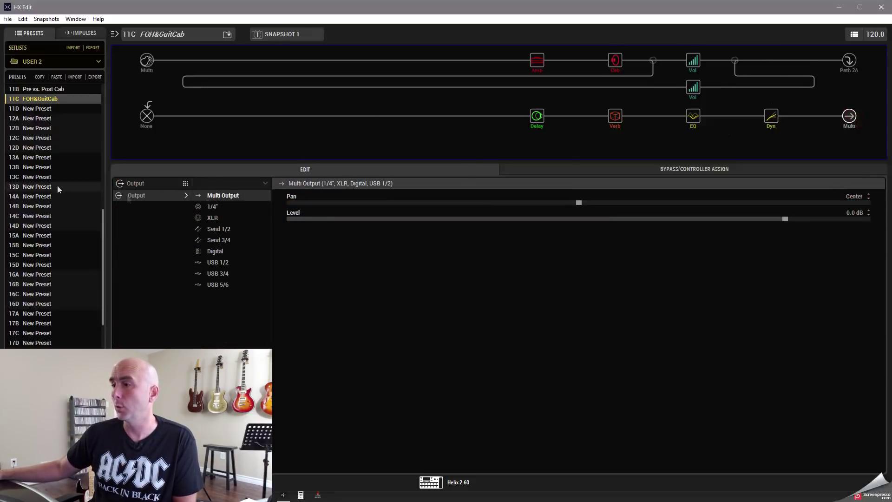
Try XLR on the second path's output, then set it back to Multi Output.
{"action": "left_click", "coordinate": [218, 218]}
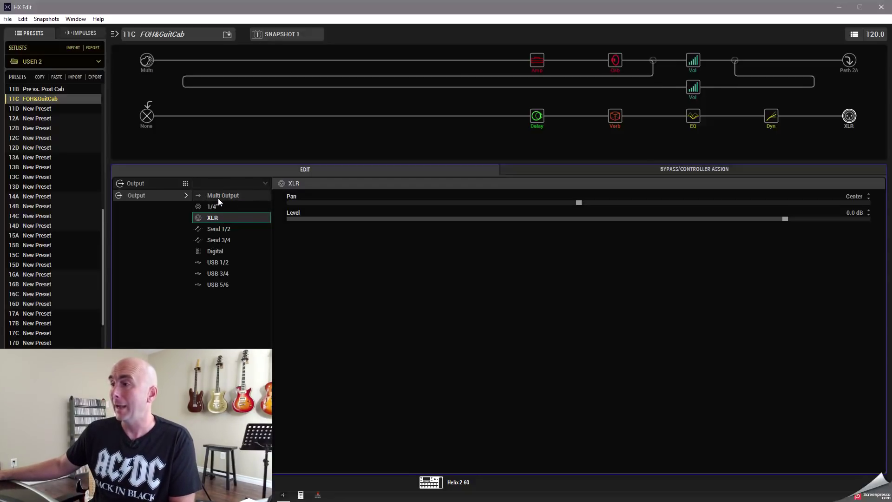
{"action": "left_click", "coordinate": [219, 198]}
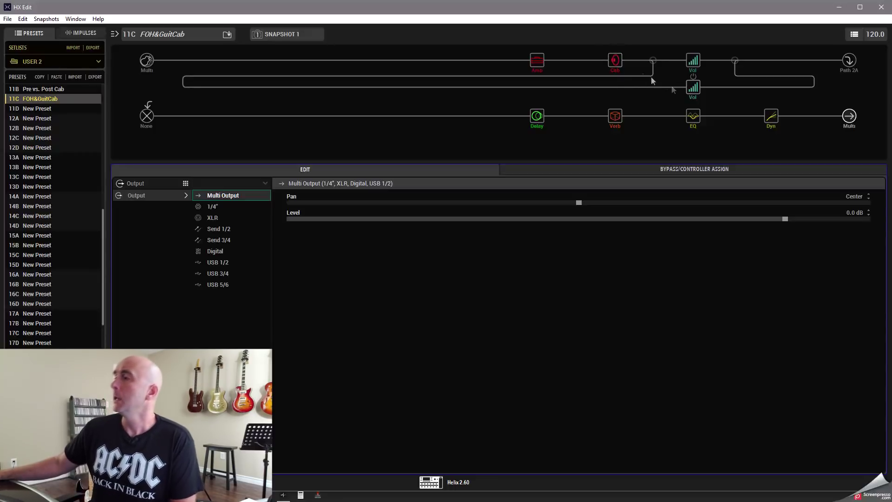
{"action": "left_click", "coordinate": [618, 68]}
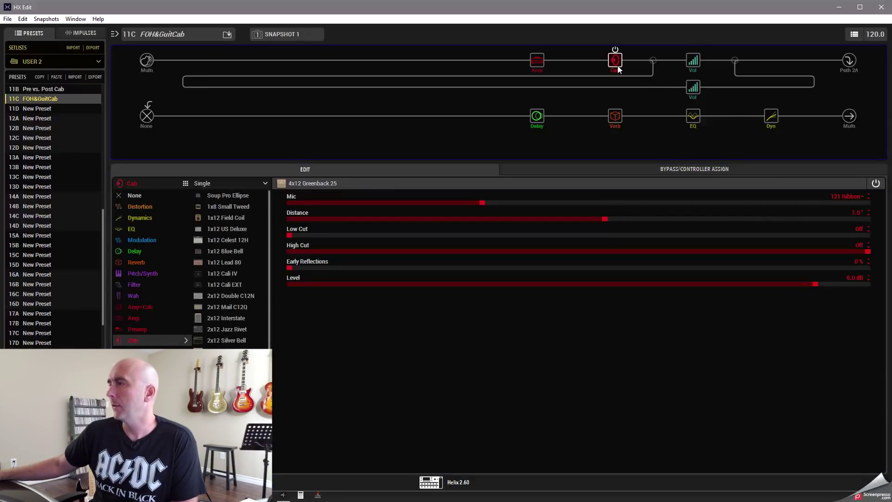
Copy the 4x12 Greenback 25 cab to path 2, clear the original, and drag it after Dyn.
{"action": "right_click", "coordinate": [618, 69]}
{"action": "left_click", "coordinate": [624, 90]}
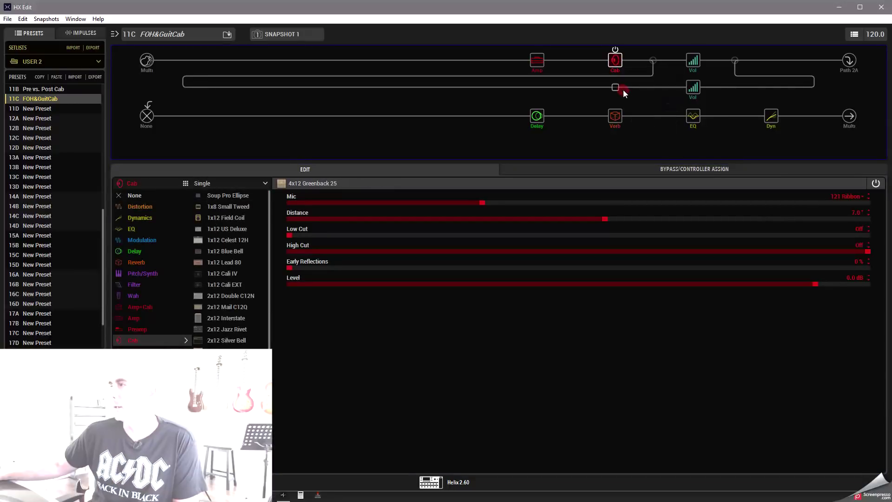
{"action": "right_click", "coordinate": [385, 116]}
{"action": "left_click", "coordinate": [395, 130]}
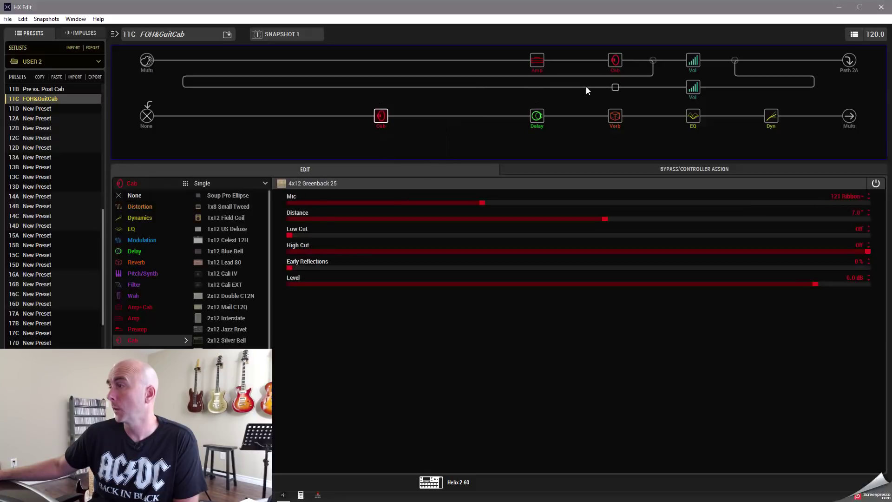
{"action": "right_click", "coordinate": [617, 67]}
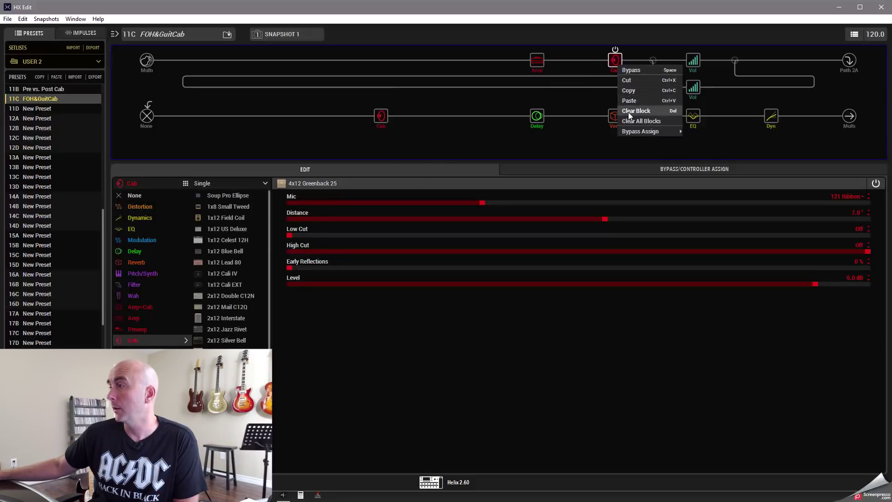
{"action": "left_click", "coordinate": [627, 113]}
{"action": "left_click_drag", "start_coordinate": [382, 119], "coordinate": [769, 116]}
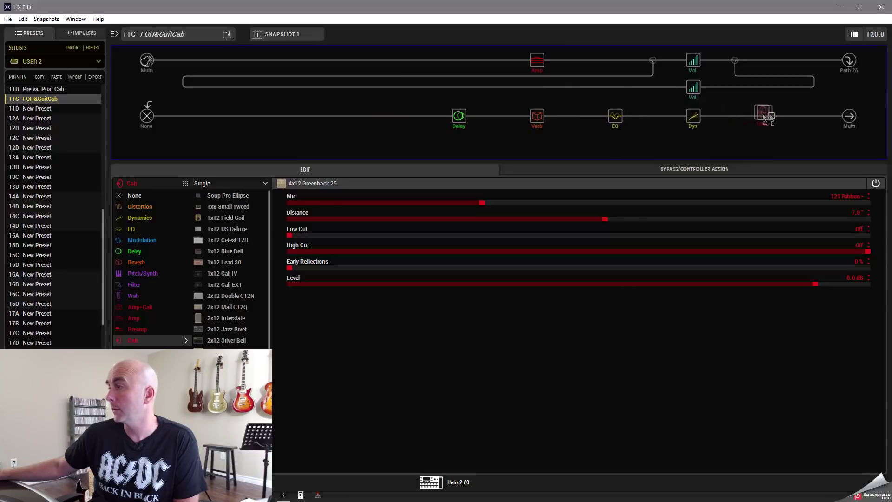
{"action": "left_click", "coordinate": [459, 116]}
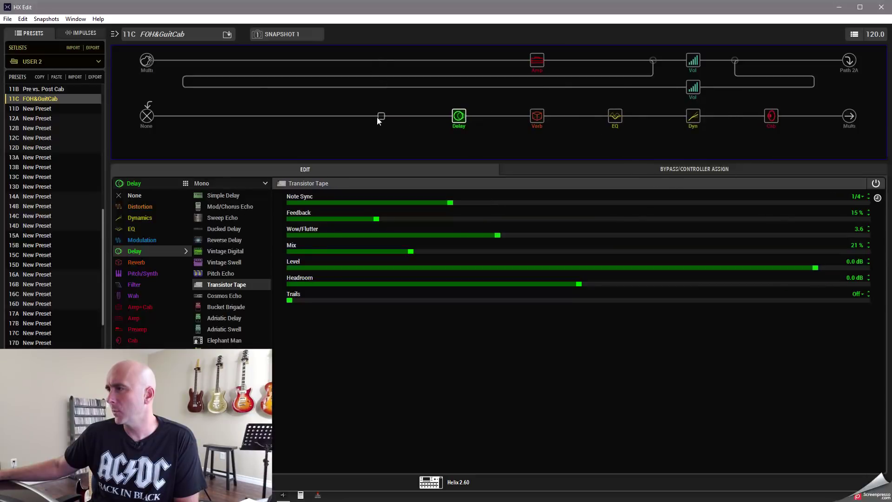
{"action": "left_click", "coordinate": [380, 116]}
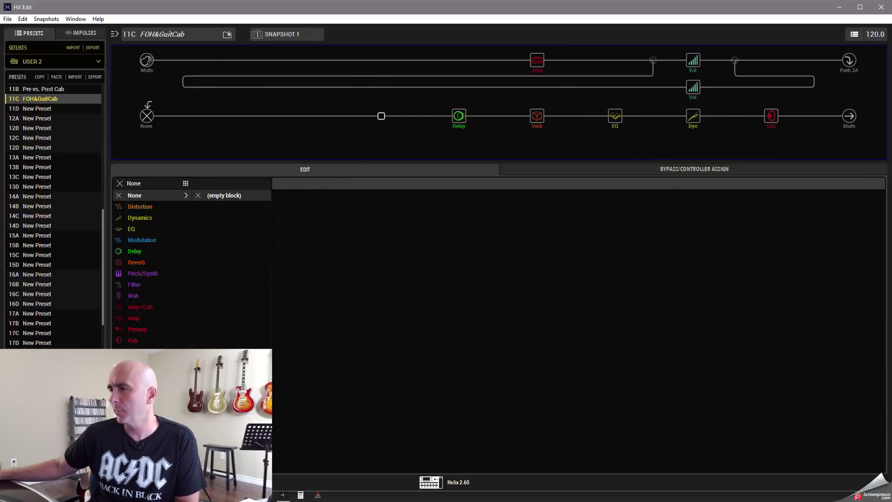
Insert a 0.0 dB Volume/Pan Gain block before Delay on path 2 and bypass it.
{"action": "left_click", "coordinate": [139, 363]}
{"action": "left_click", "coordinate": [218, 207]}
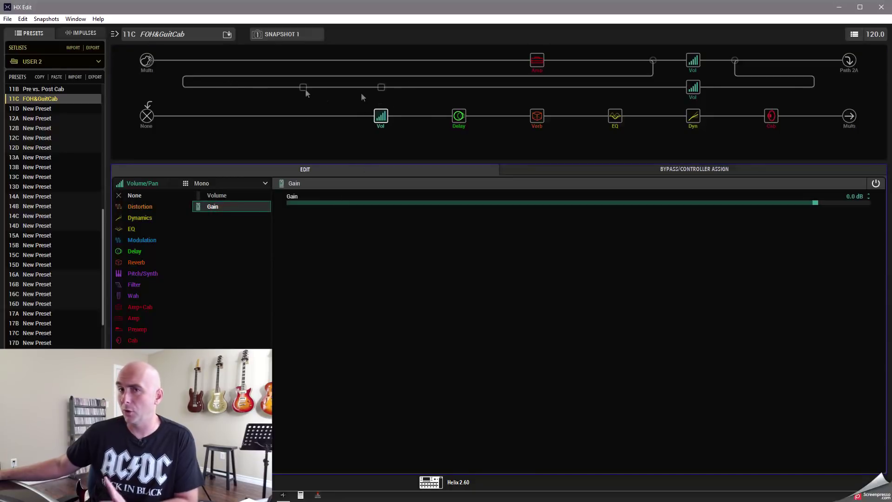
{"action": "left_click", "coordinate": [381, 105]}
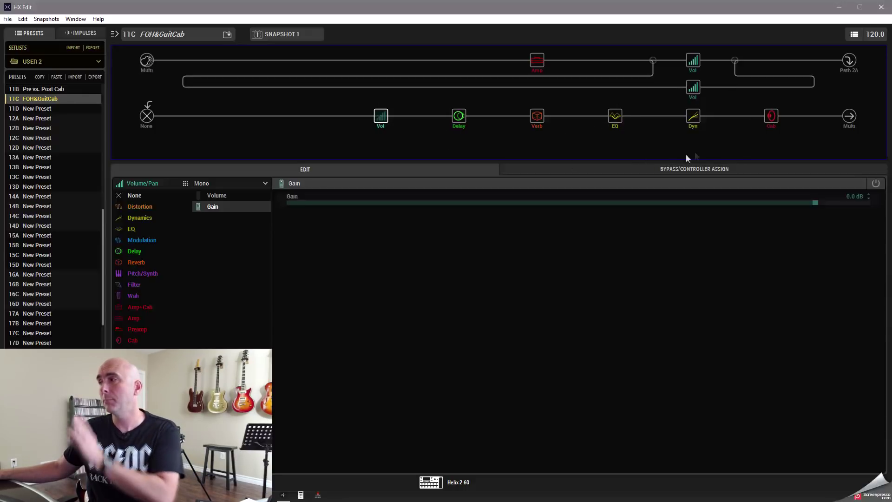
{"action": "left_click", "coordinate": [760, 121]}
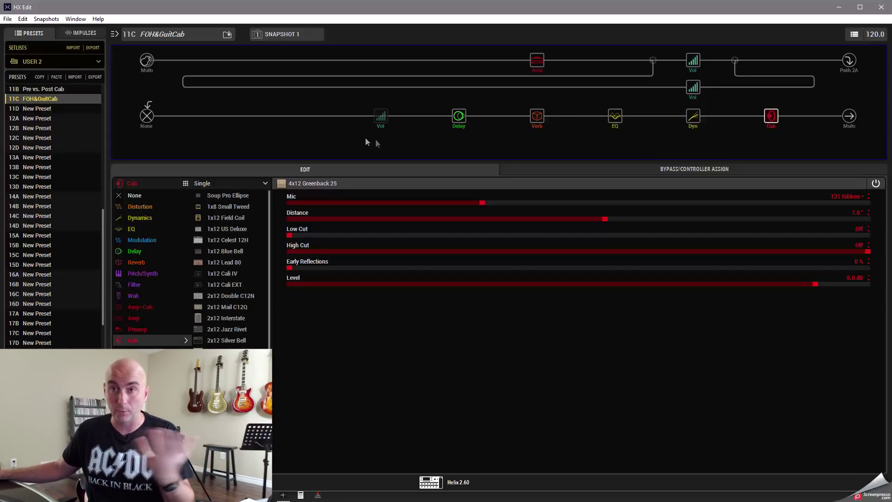
{"action": "left_click", "coordinate": [381, 117]}
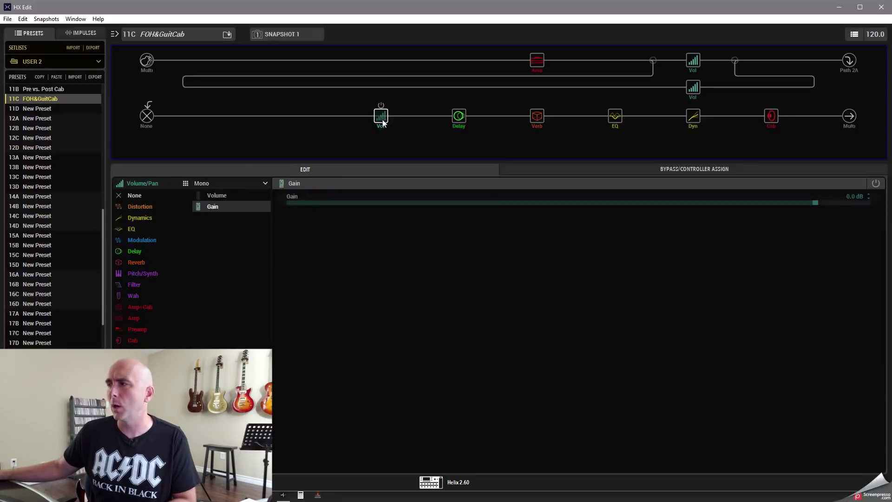
Drag the Gain block to just before the Cab, then down onto a parallel branch beneath it.
{"action": "left_click_drag", "start_coordinate": [381, 117], "coordinate": [783, 127]}
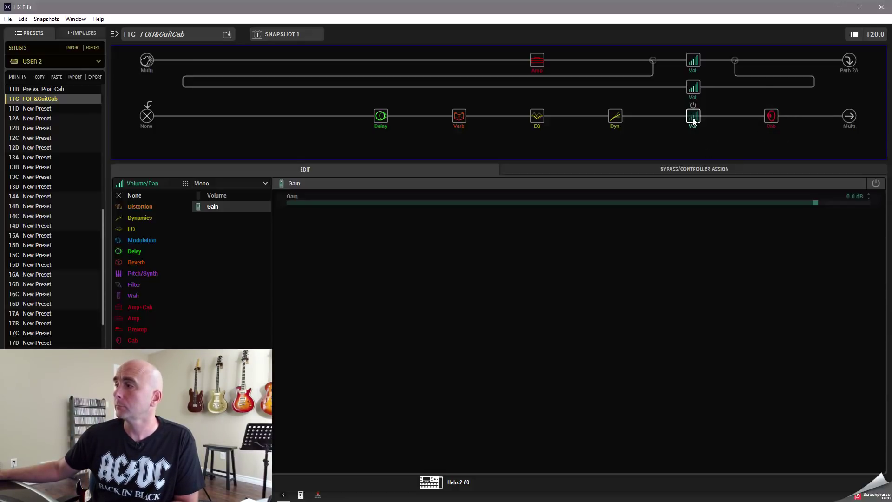
{"action": "left_click_drag", "start_coordinate": [693, 124], "coordinate": [693, 145]}
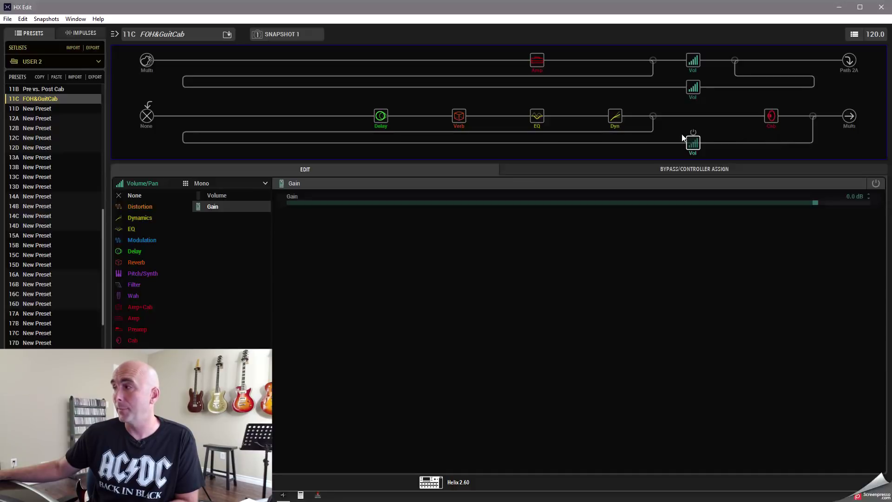
{"action": "left_click", "coordinate": [813, 116]}
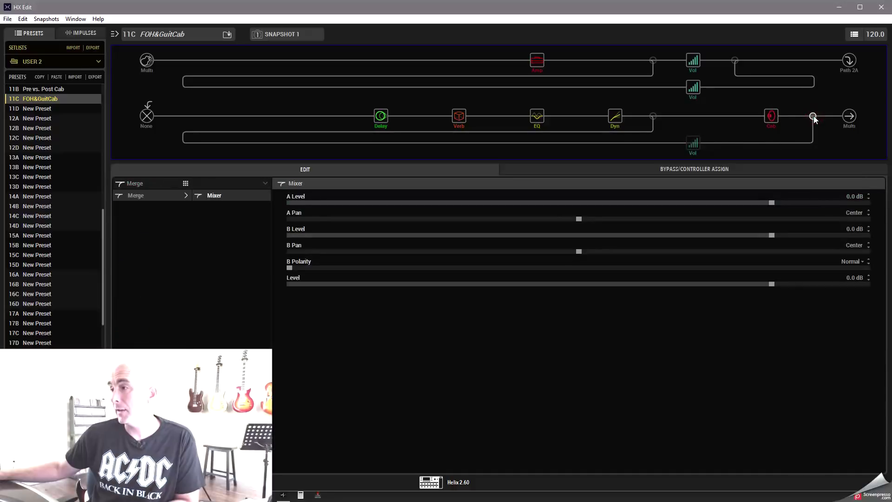
Drag the merge point down so the Gain branch ends in its own Multi output.
{"action": "left_click_drag", "start_coordinate": [813, 116], "coordinate": [812, 139]}
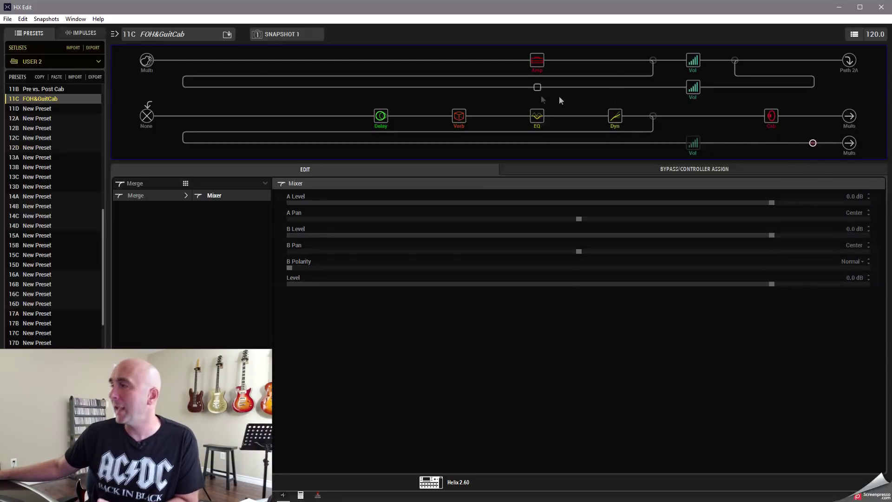
{"action": "right_click", "coordinate": [599, 114]}
{"action": "left_click_drag", "start_coordinate": [537, 87], "coordinate": [686, 58]}
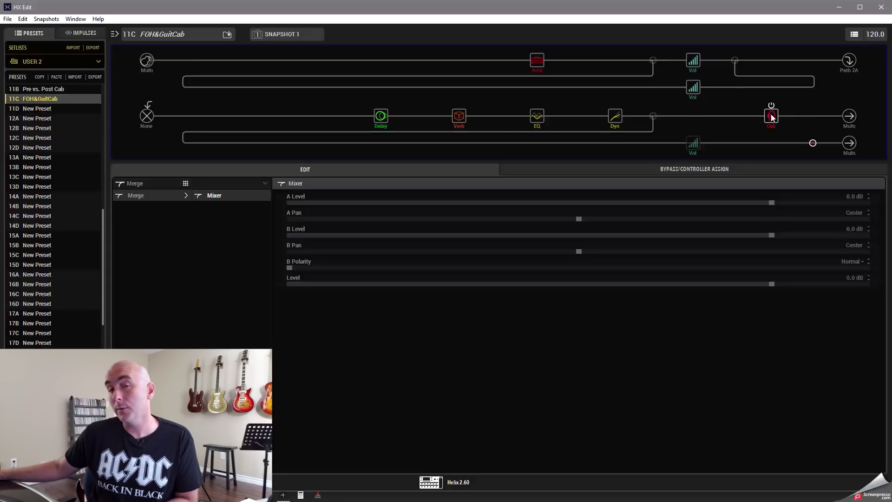
Set the Cab path's output to XLR and review the Cab and pre-cab Gain block settings.
{"action": "left_click", "coordinate": [850, 116]}
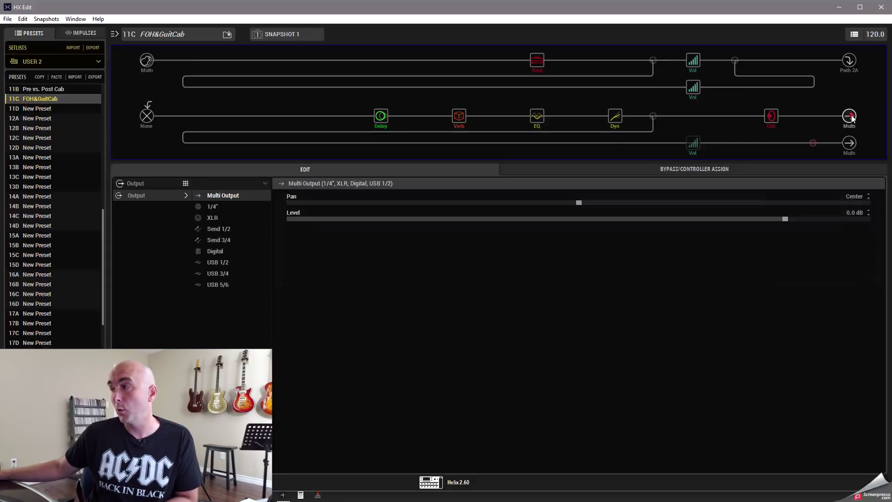
{"action": "left_click", "coordinate": [207, 220]}
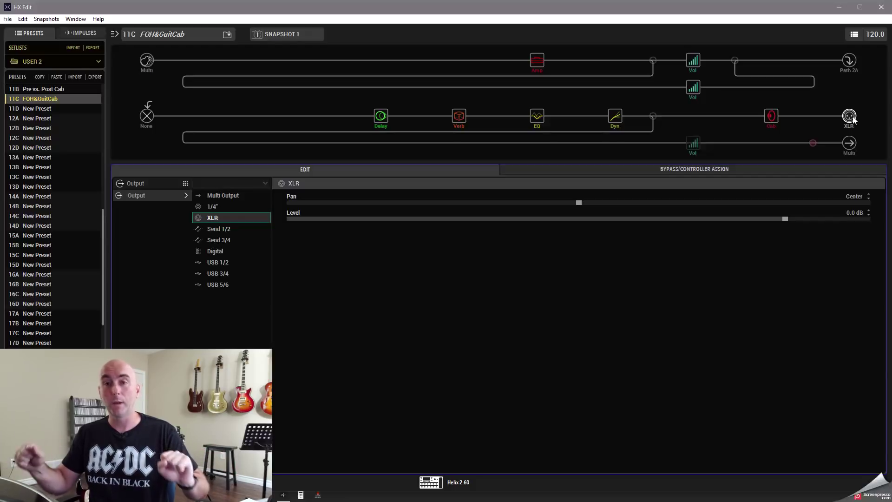
{"action": "left_click", "coordinate": [771, 116]}
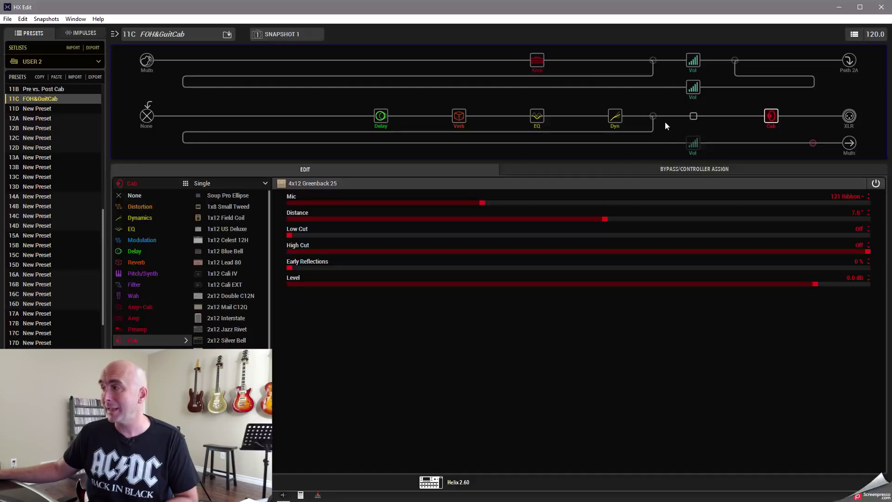
{"action": "left_click", "coordinate": [693, 142]}
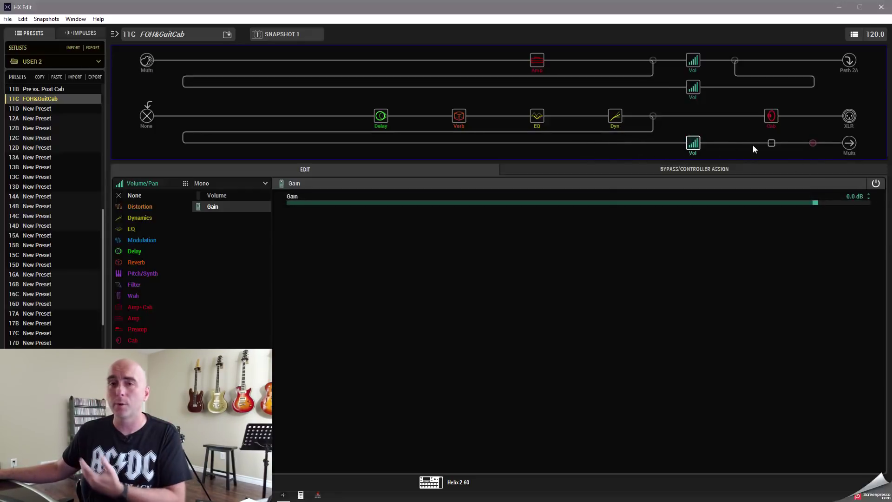
{"action": "left_click", "coordinate": [848, 144]}
Set the Gain branch output to 1/4" and save preset 11C FOH&GuitCab.
{"action": "left_click", "coordinate": [213, 208]}
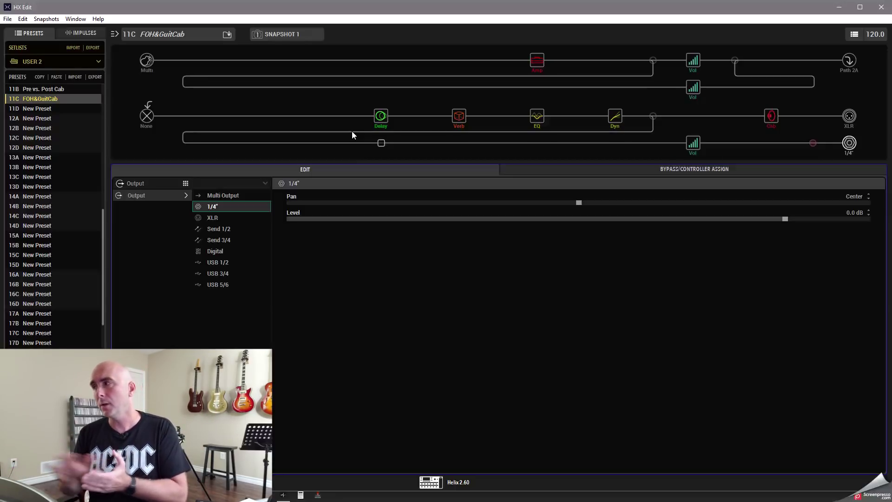
{"action": "left_click", "coordinate": [229, 38]}
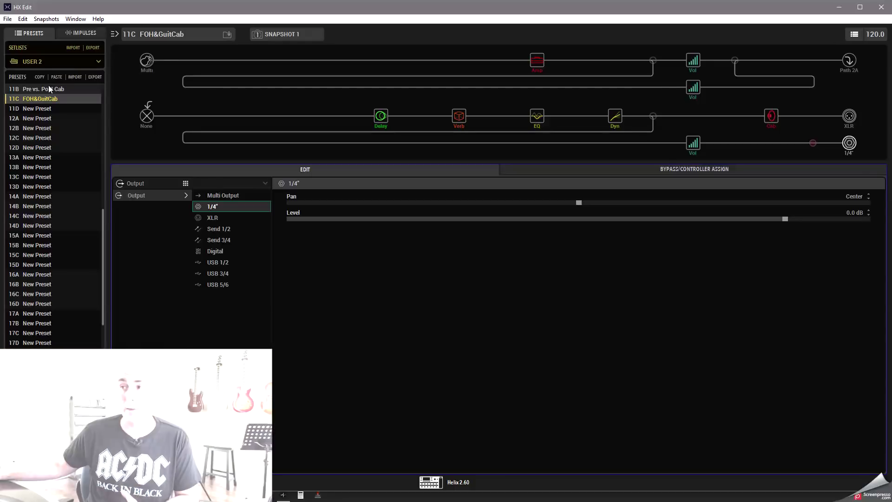
Load preset 11B Pre vs. Post Cab and inspect its Placater Dirty amp and upper-path cab.
{"action": "left_click", "coordinate": [53, 90]}
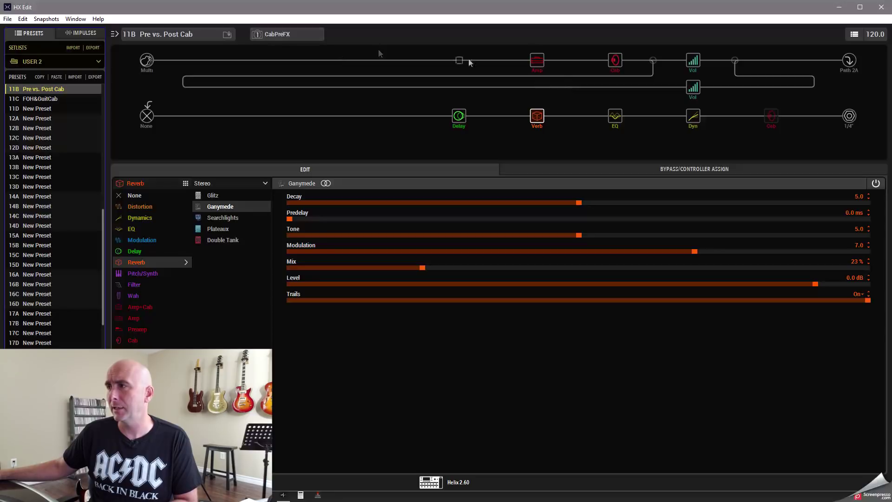
{"action": "left_click", "coordinate": [537, 62]}
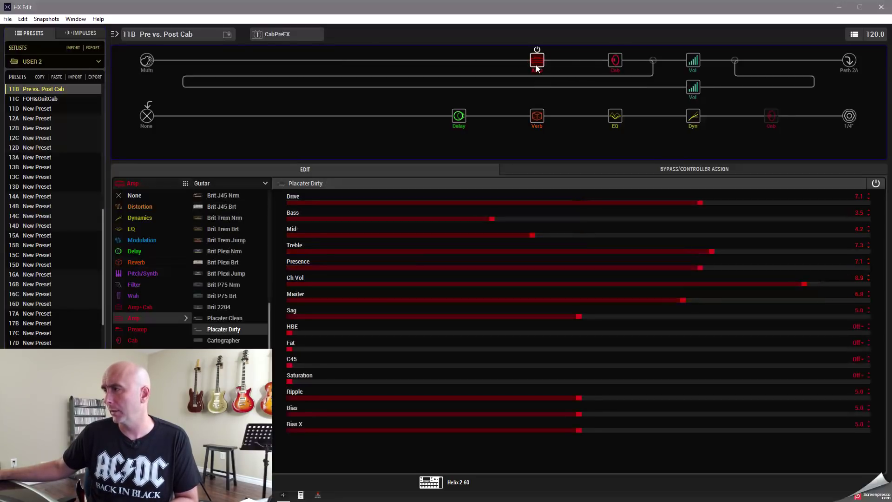
{"action": "left_click", "coordinate": [612, 66]}
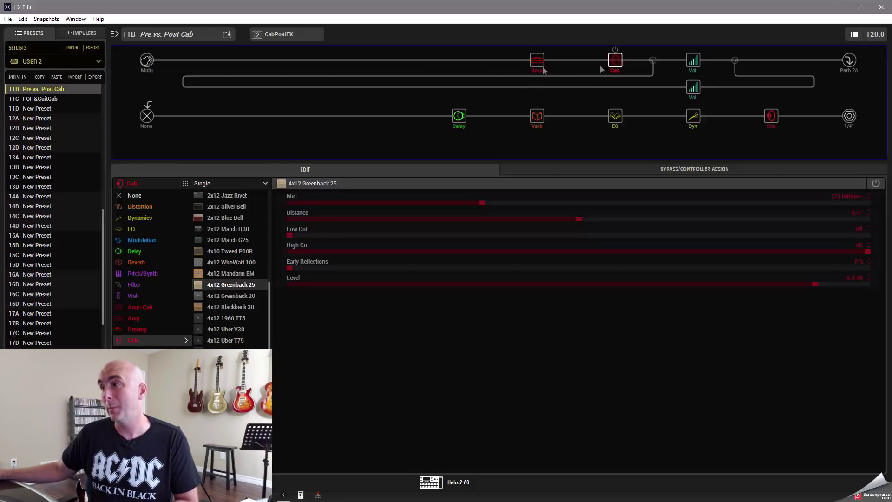
Switch preset 11B to snapshot 1 CabPreFX and view the Amp block's settings.
{"action": "left_click", "coordinate": [287, 34]}
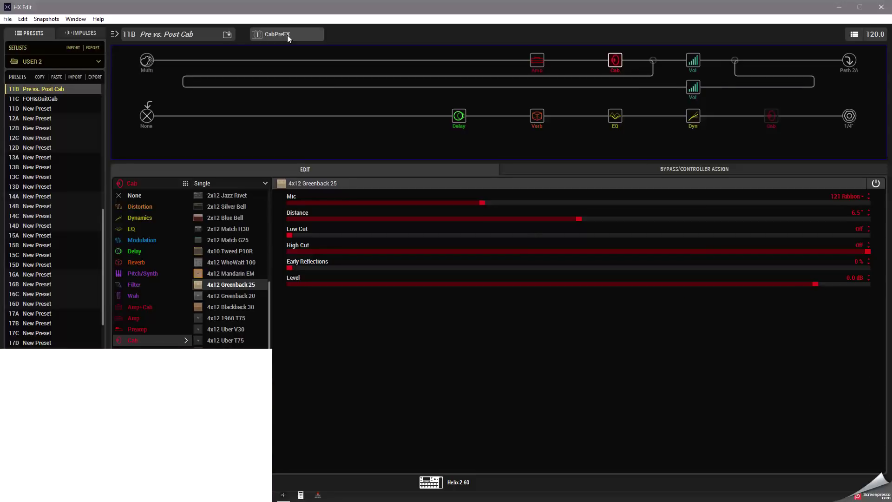
{"action": "left_click", "coordinate": [544, 61]}
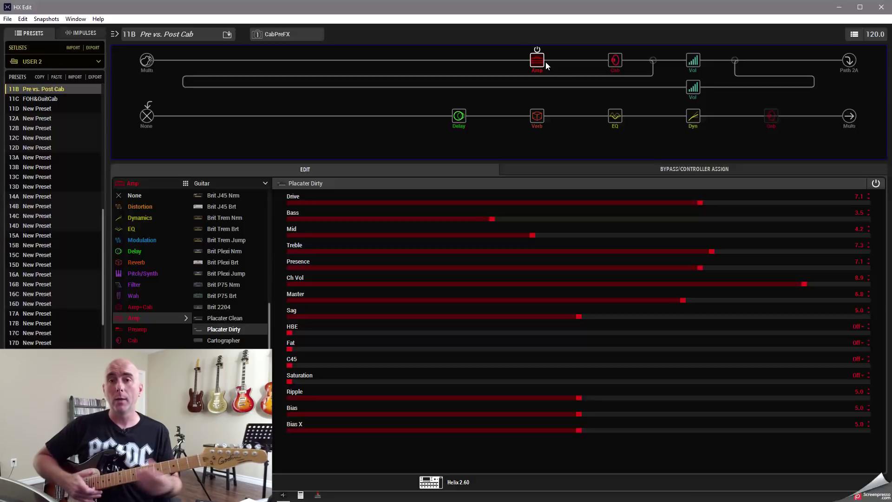